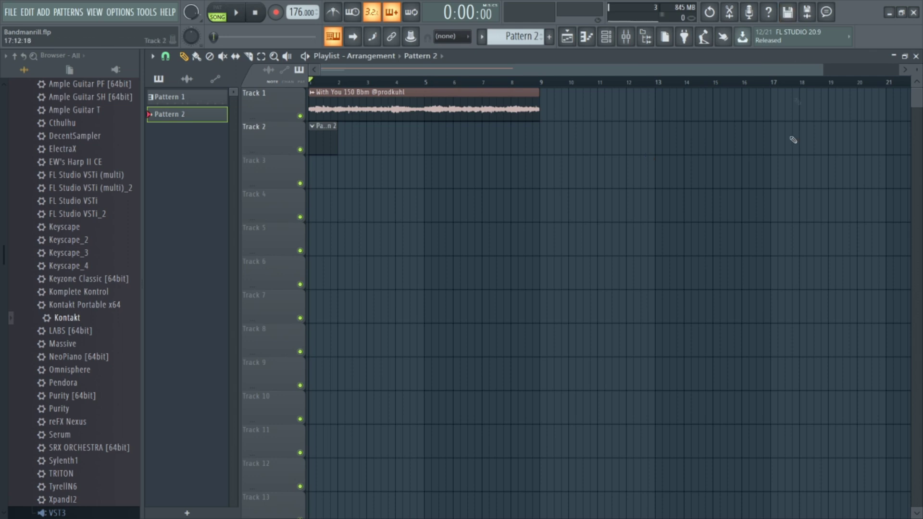
Step: Play the arrangement from the start to hear the melody sample and stop playback
key("space")
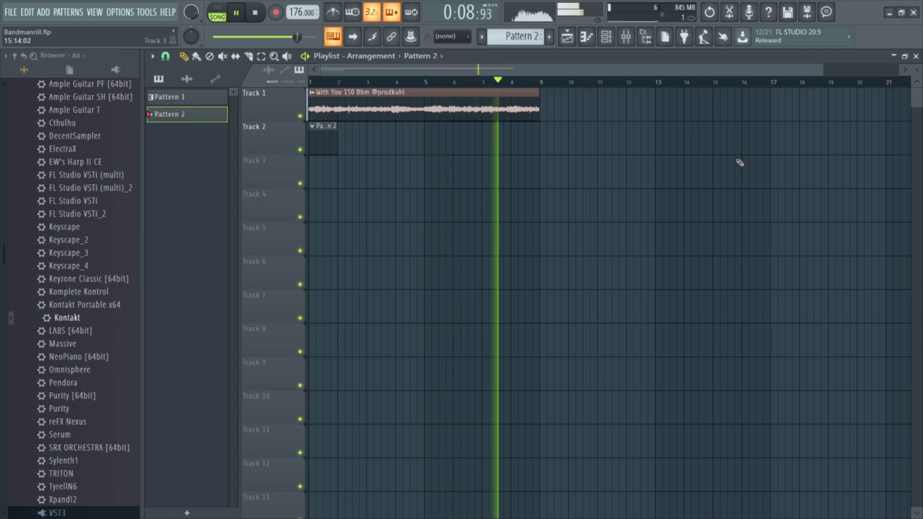
key("space")
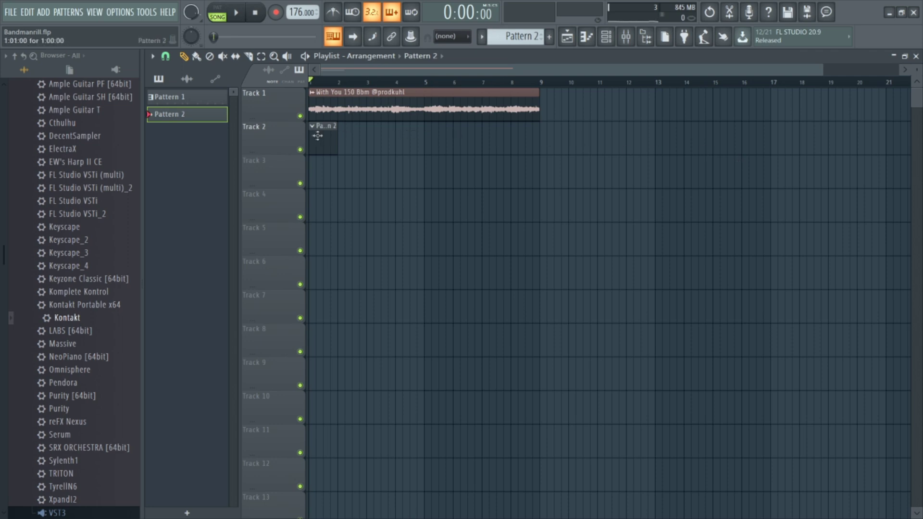
Step: Program Kick 9 hits on steps 1, 4, 7, 9, 12 and 15 of Pattern 2
key("F6")
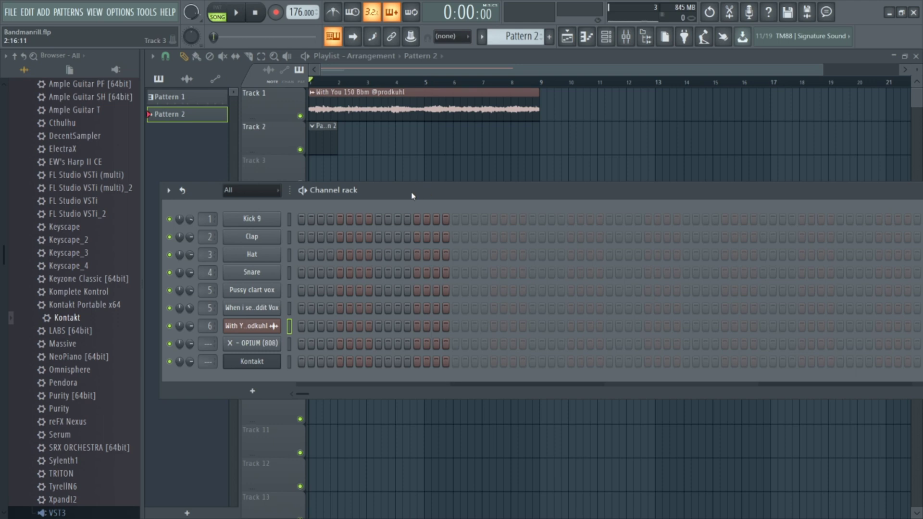
left_click(289, 220)
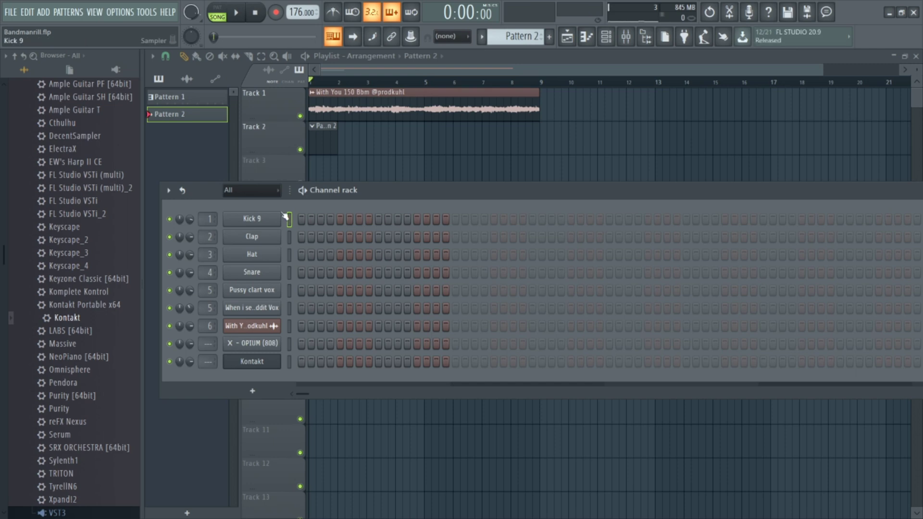
left_click(302, 219)
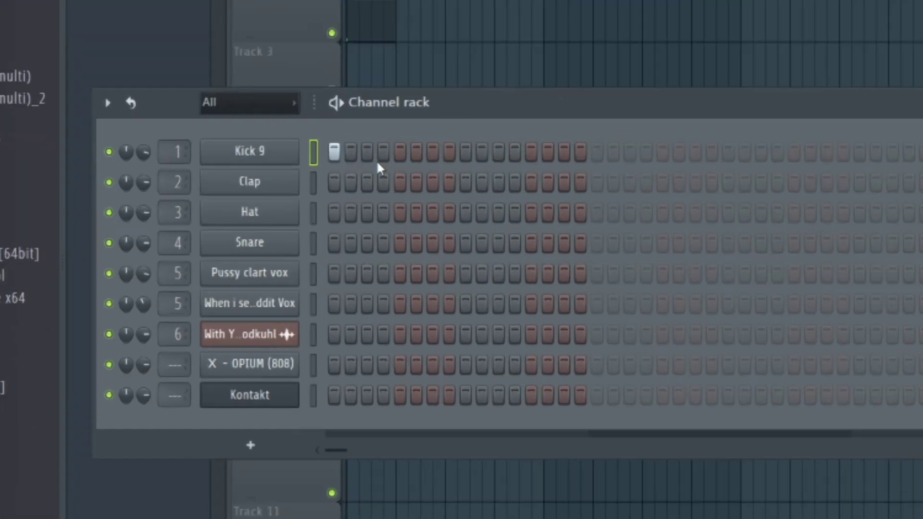
left_click(330, 218)
left_click(486, 104)
left_click(530, 105)
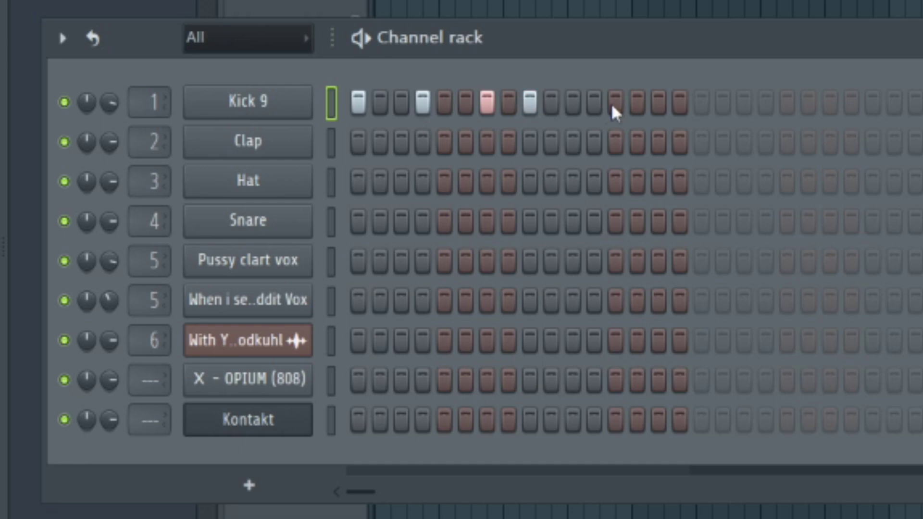
left_click(595, 105)
left_click(659, 105)
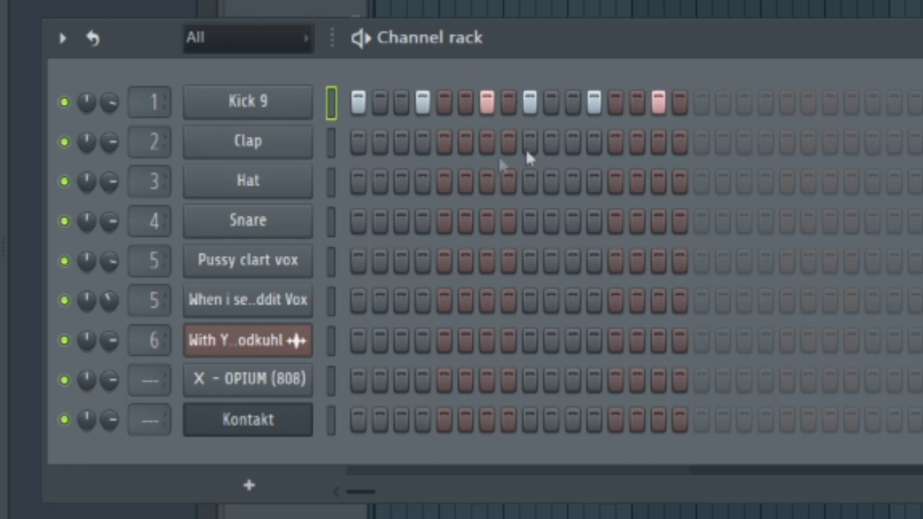
Step: Replace the Kick 9 hits on steps 4 and 7 with a single hit on step 5
left_click(421, 103)
left_click(487, 101)
left_click(445, 101)
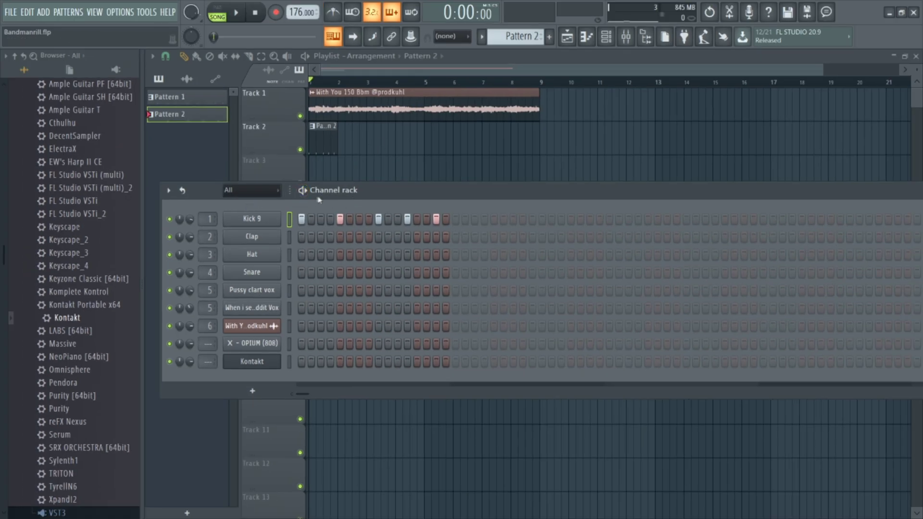
Step: Restore the Kick 9 hit on step 5 and try out hits around steps 7 and 8
left_click(302, 192)
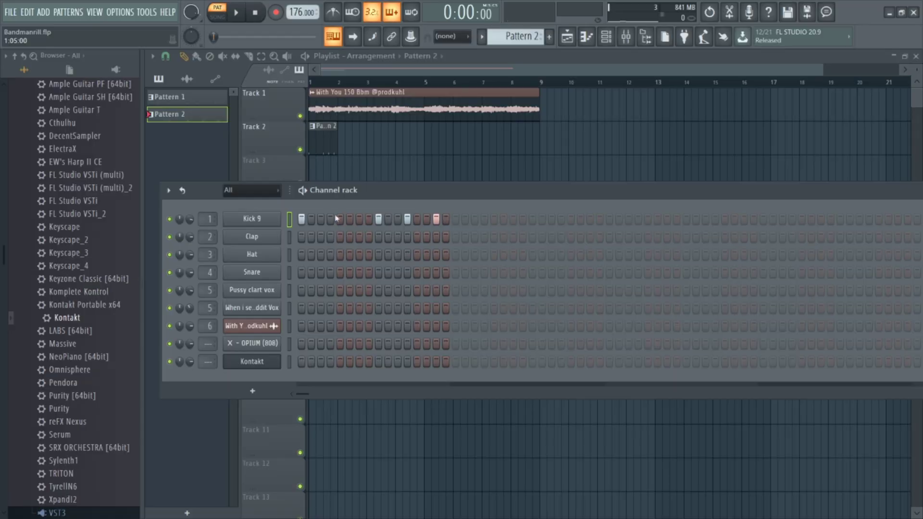
left_click(335, 218)
left_click(360, 219)
left_click(369, 219)
Step: Review and play the extended Kick 9 pattern in the piano roll and return to the playlist
left_click(587, 42)
key("space")
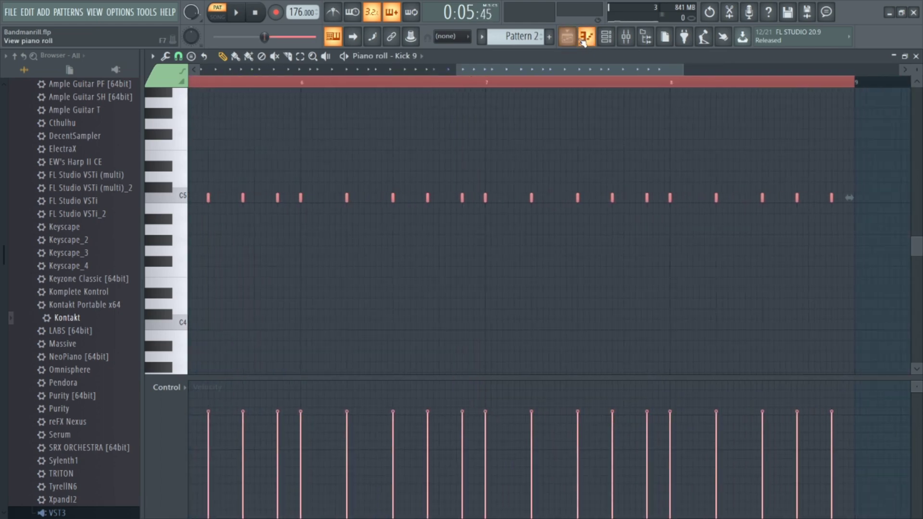
left_click(569, 39)
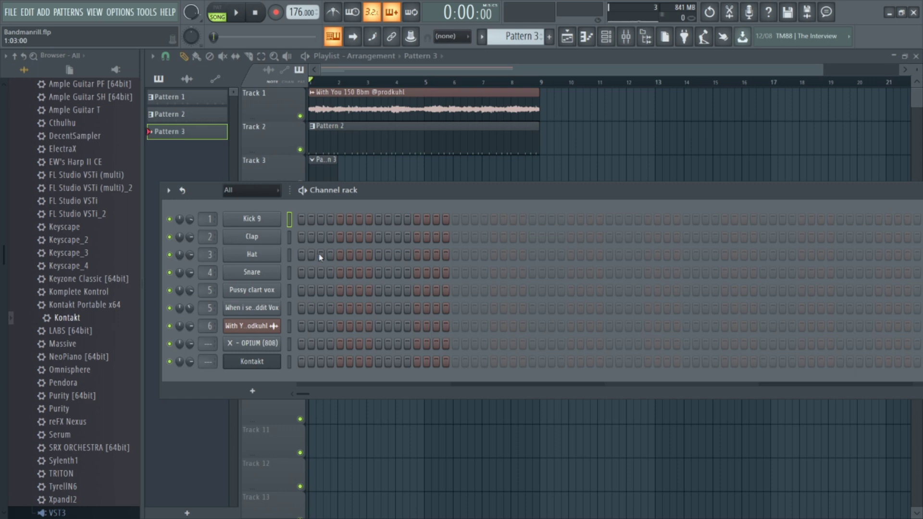
Step: Program the first vox channel in Pattern 3 with hits on steps 1, 5, 9 and 13, auditioning it against the sample
left_click(289, 296)
left_click(289, 309)
key("space")
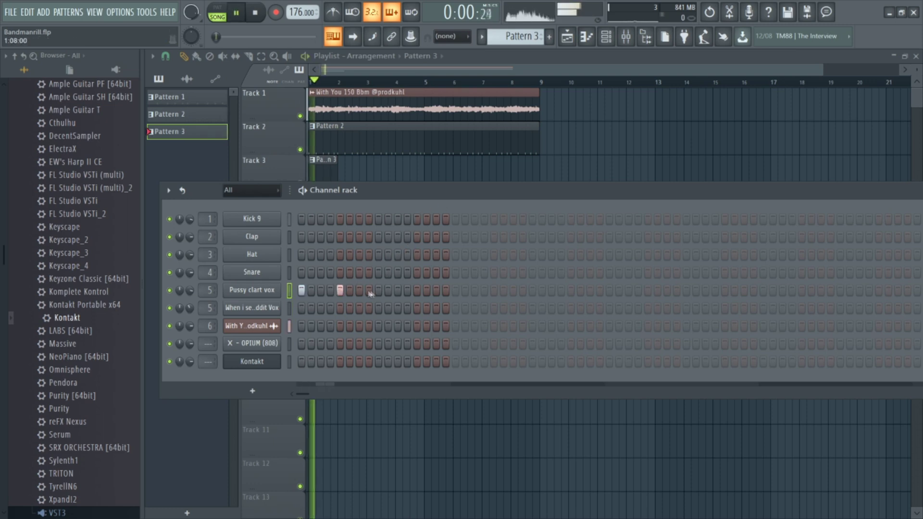
left_click(369, 291)
left_click(379, 291)
right_click(368, 290)
key("space")
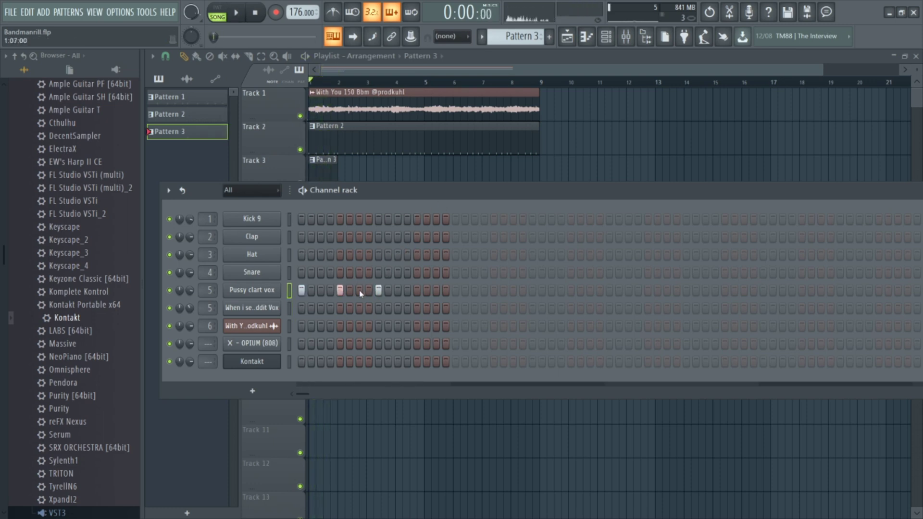
key("space")
left_click(417, 291)
key("space")
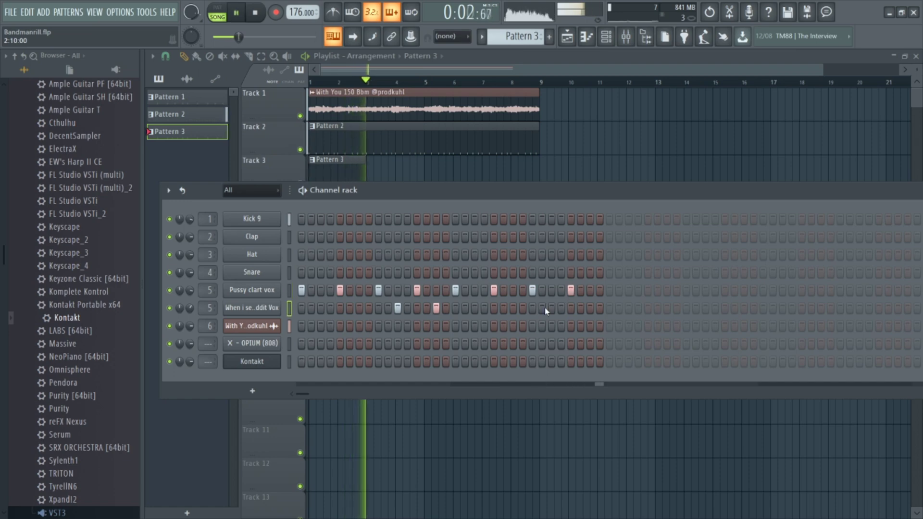
Step: Add hits on steps 27, 43 and 47 of the second vox channel while playing the arrangement
left_click(551, 308)
key("space")
key("space")
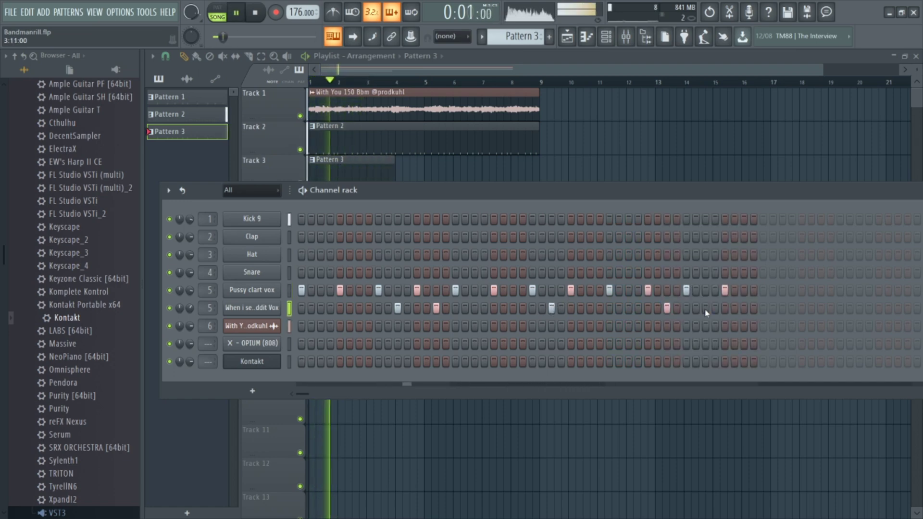
left_click(705, 308)
left_click(744, 308)
Step: Complete bar four with first vox hits on steps 49, 53, 57 and 61 and second vox hits on steps 55 and 59
left_click(763, 291)
left_click(801, 290)
left_click(820, 309)
left_click(839, 290)
left_click(878, 290)
key("space")
key("space")
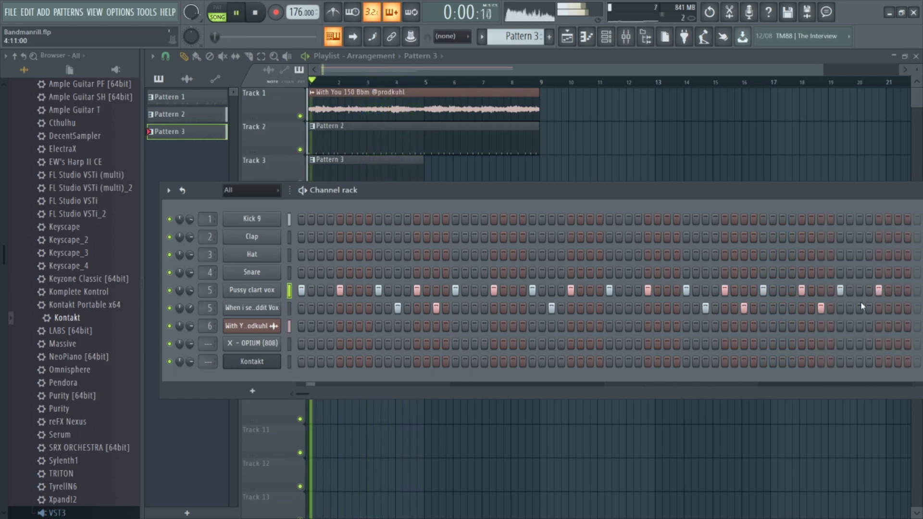
left_click(859, 308)
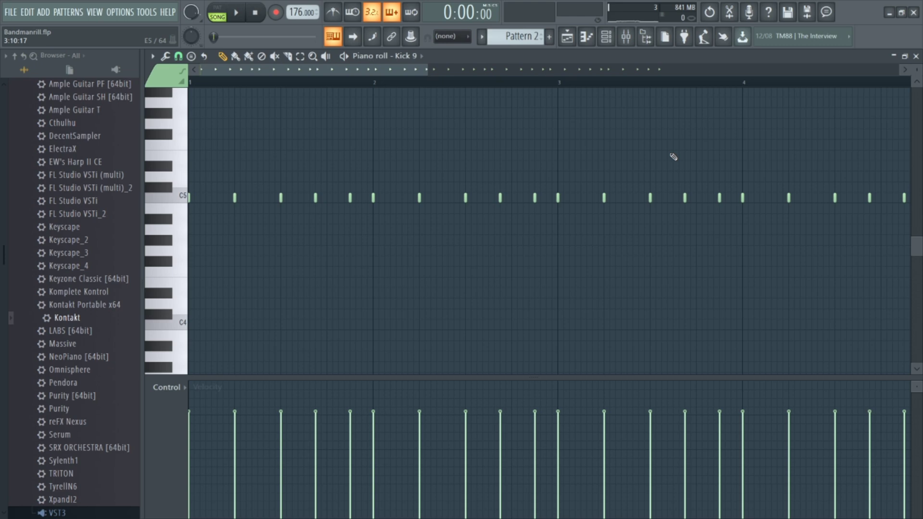
Step: Select the X - OPIUM (808) channel in the channel rack and hide the rack
key("F6")
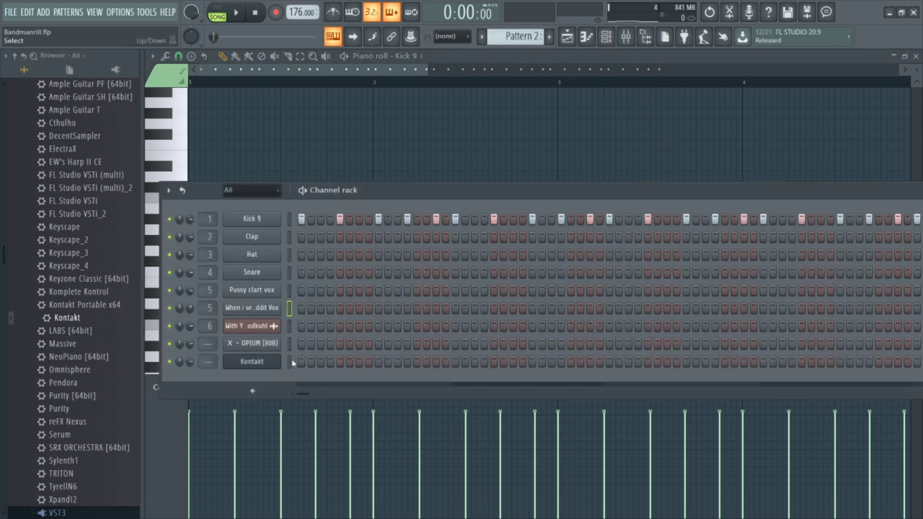
left_click(289, 344)
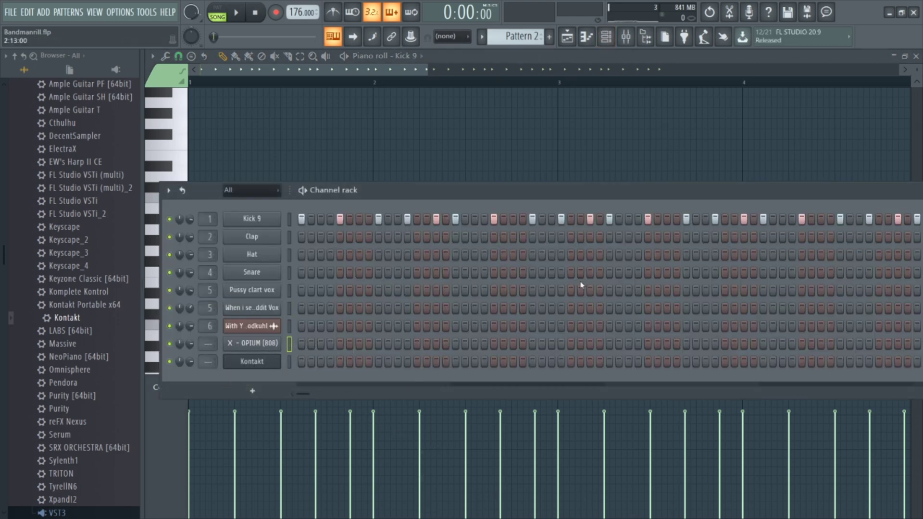
key("F6")
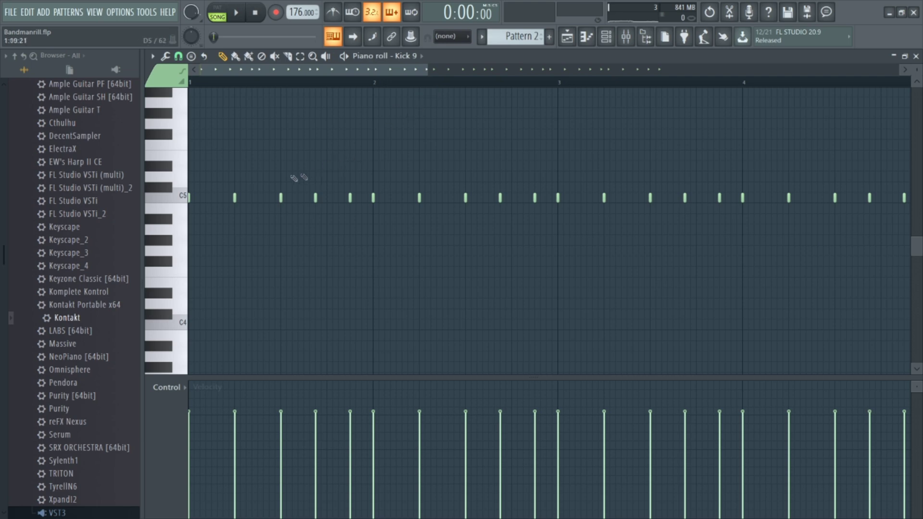
Step: Apply the Articulate tool to all X - OPIUM (808) notes so each one extends to the next
scroll(585, 193, "up", 1)
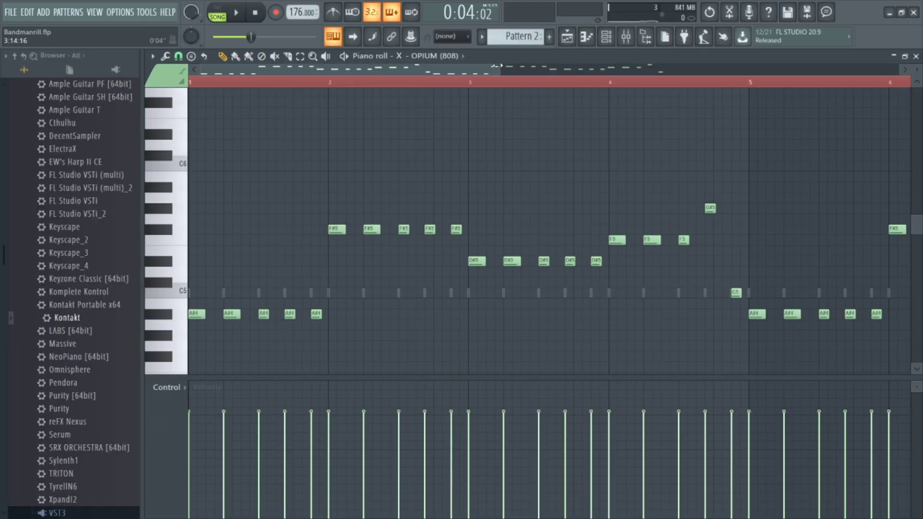
left_click_drag(500, 65, 810, 68)
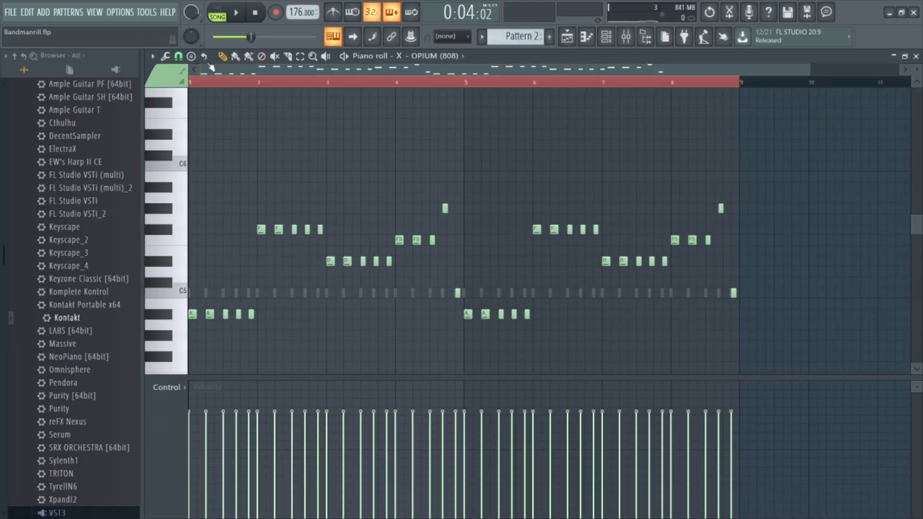
left_click(165, 57)
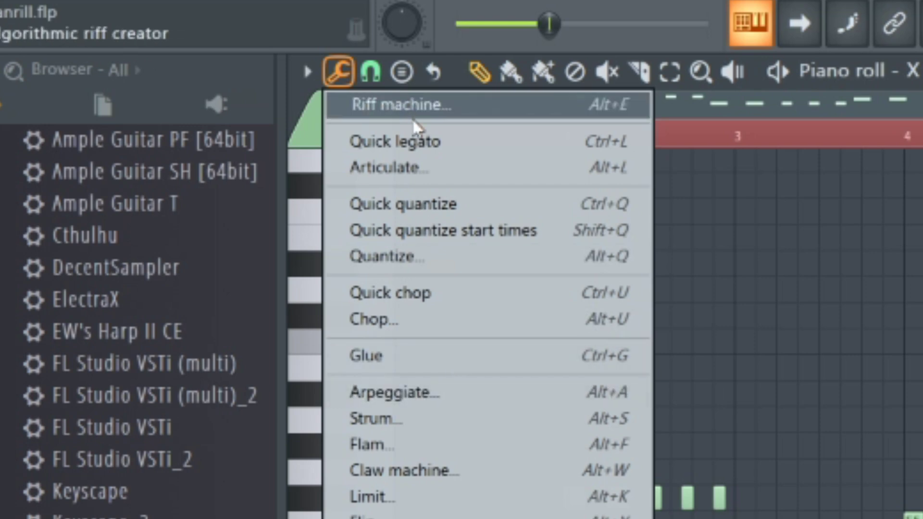
left_click(387, 168)
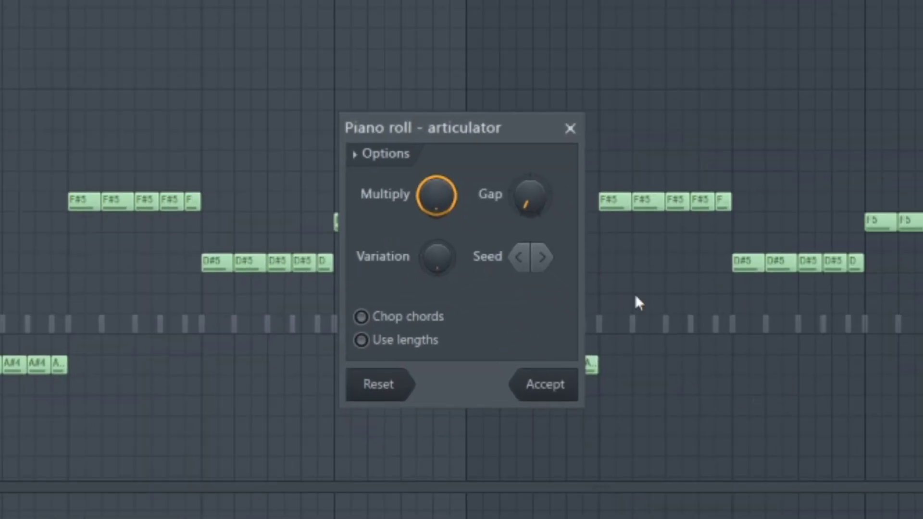
left_click(545, 384)
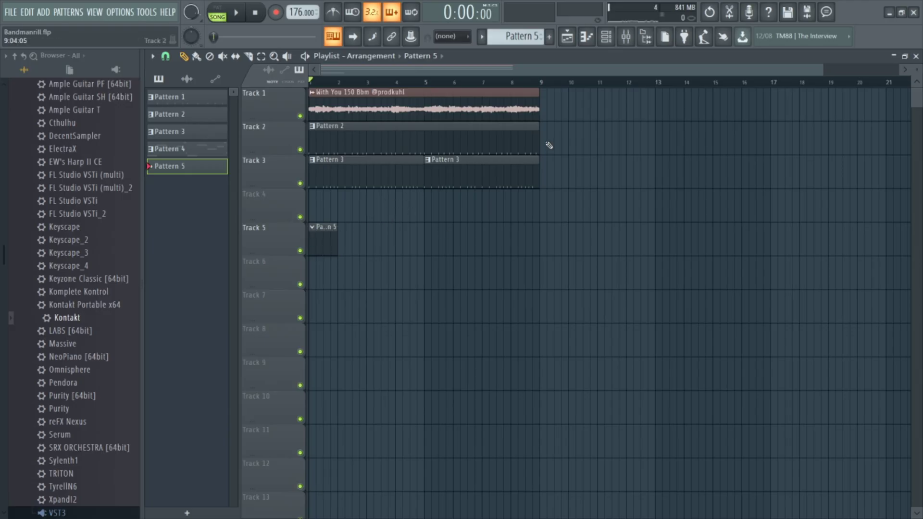
Step: Inspect the Scarbee Rickenbacker Bass instrument loaded in the Kontakt channel and close its window and the channel rack
left_click(606, 36)
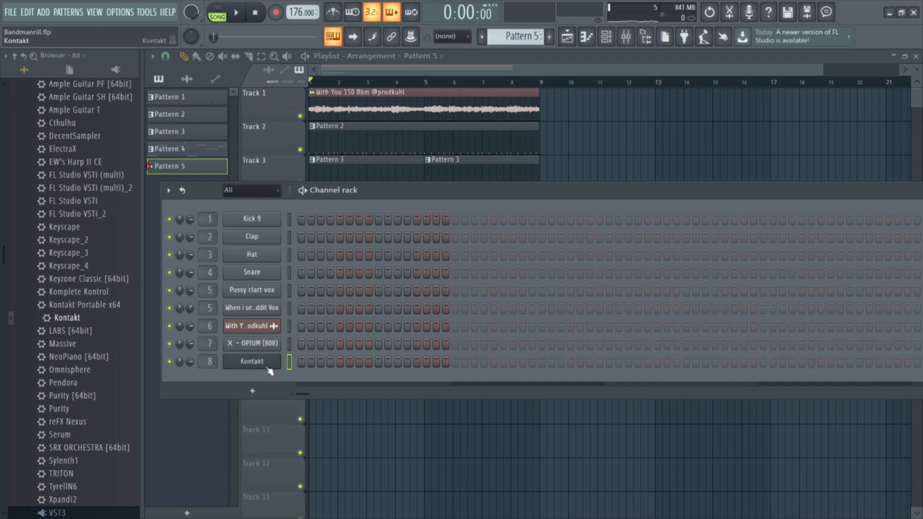
left_click(252, 362)
scroll(550, 226, "down", 1)
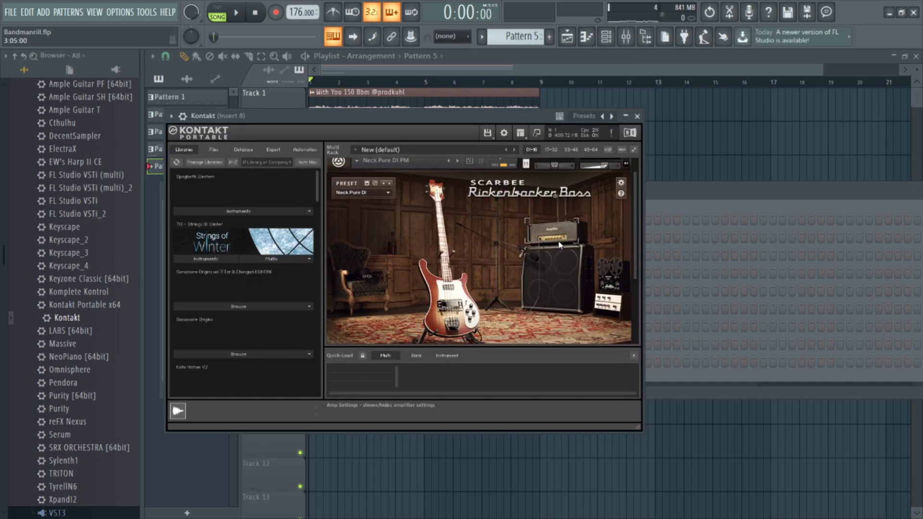
left_click(635, 122)
key("F6")
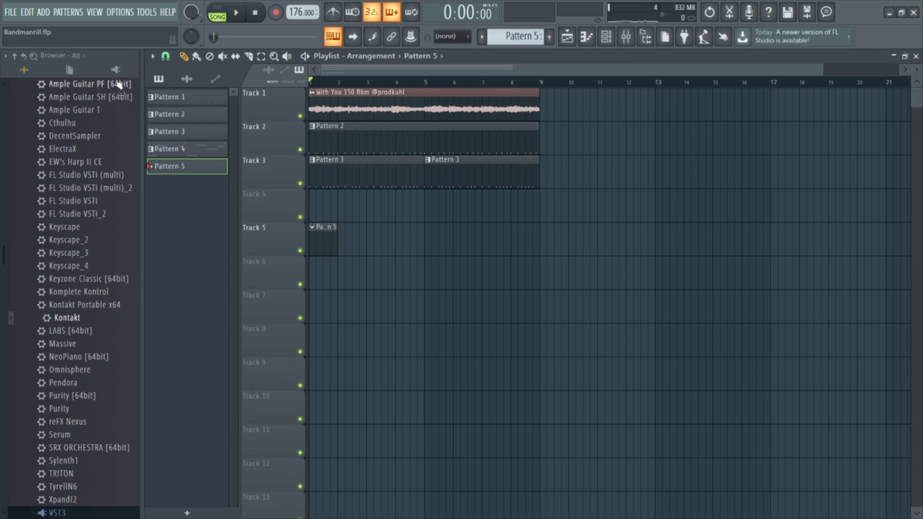
Step: Bring the played Kontakt bass line into Pattern 5 and return to the playlist
left_click(147, 12)
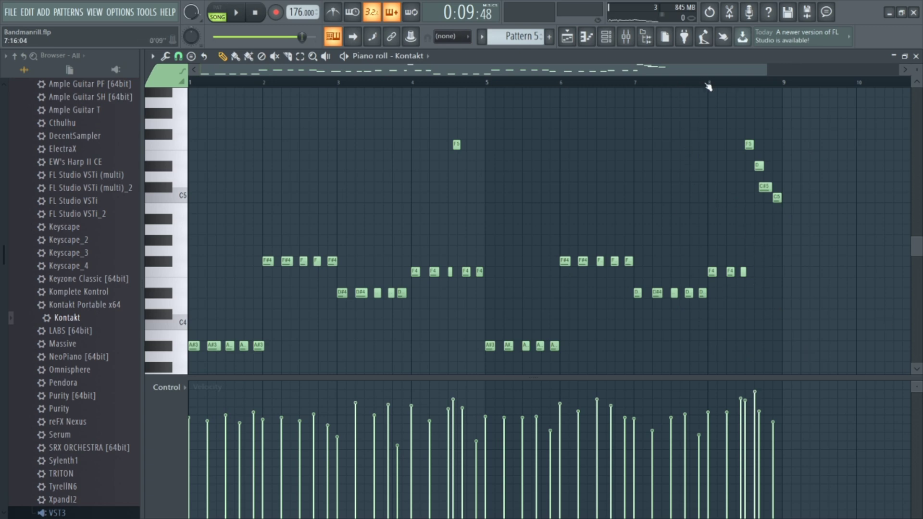
key("F5")
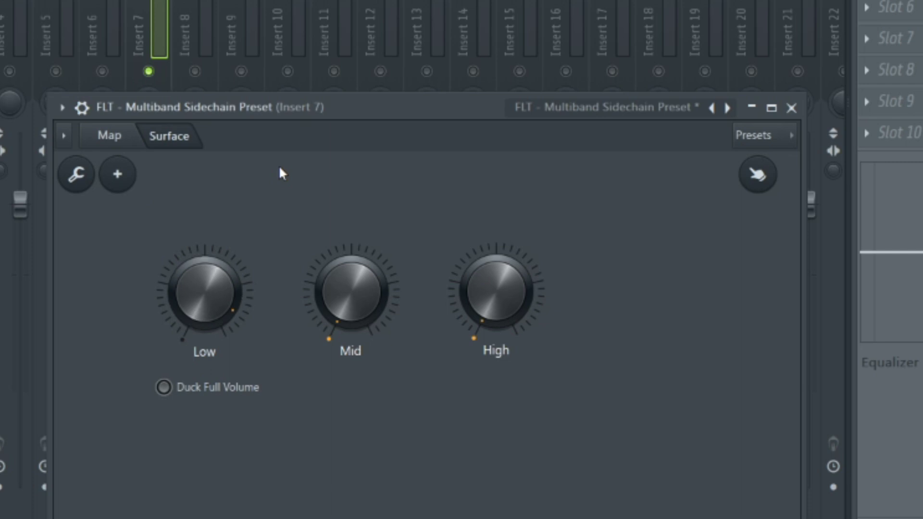
Step: Adjust the Low amount of FLT - Multiband Sidechain Preset on Insert 7 and open Fruity parametric EQ 2 on Insert 1
left_click_drag(212, 275, 211, 282)
left_click(95, 31)
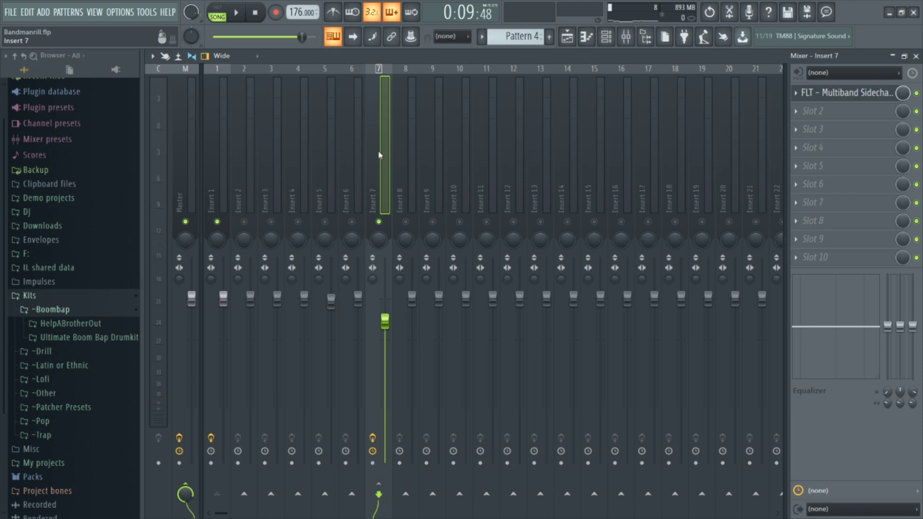
left_click(218, 144)
left_click(865, 92)
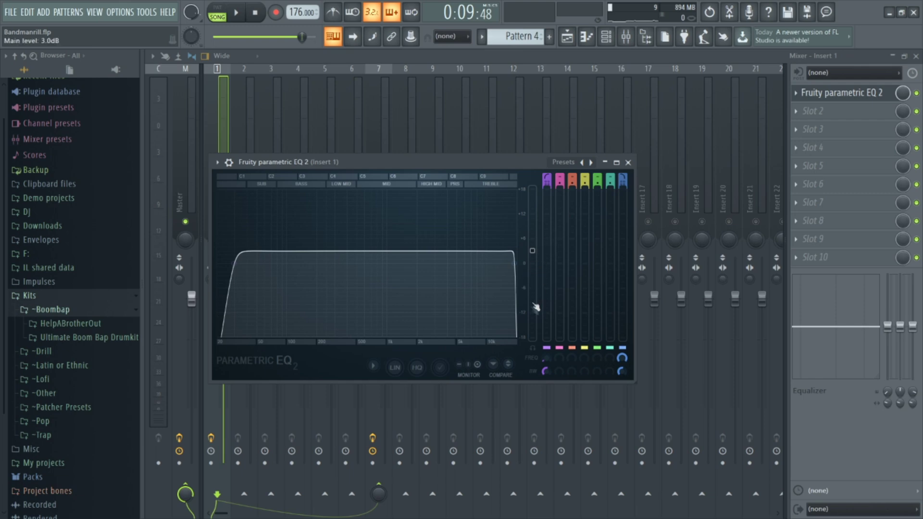
Step: Cut the lows on Insert 6 with Fruity parametric EQ 2, placing band 1 at about 97 Hz and -17.9 dB and lowering band 2 slightly
left_click(358, 126)
left_click(841, 93)
left_click(649, 91)
left_click_drag(298, 294, 301, 366)
mouse_move(331, 295)
left_mouse_down()
mouse_move(321, 298)
mouse_move(329, 306)
left_mouse_up()
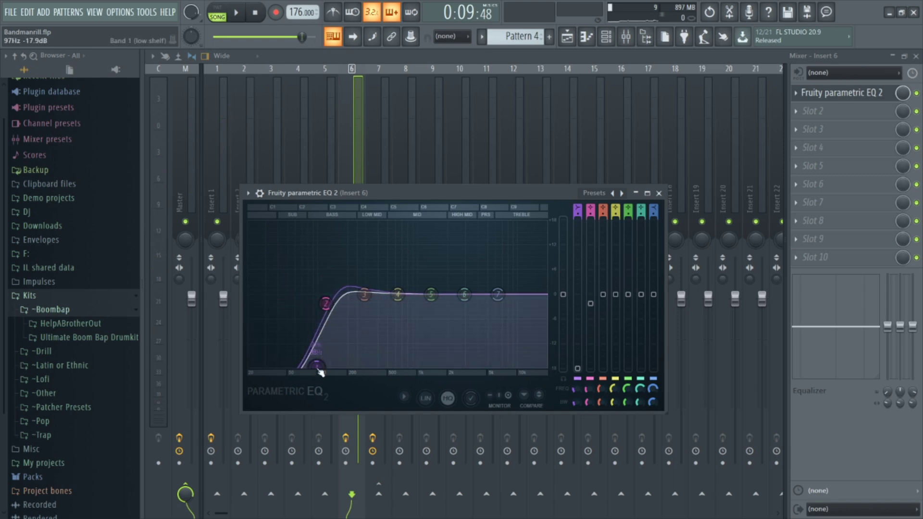
left_click_drag(312, 365, 316, 366)
mouse_move(326, 303)
left_mouse_down()
mouse_move(320, 284)
mouse_move(321, 302)
left_mouse_up()
left_click(356, 146)
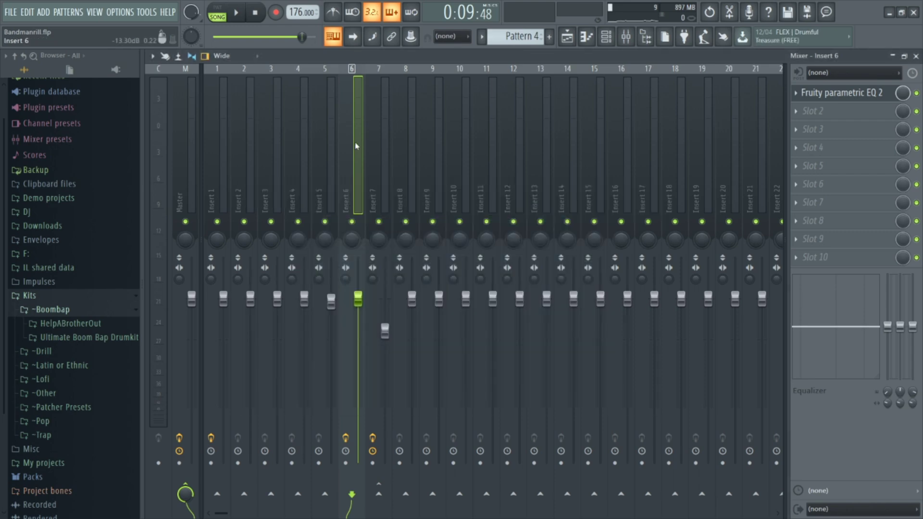
Step: Reduce the low end on Insert 5 with its equalizer's lowest band and play the arrangement
left_click(327, 157)
left_click_drag(319, 365, 335, 337)
key("space")
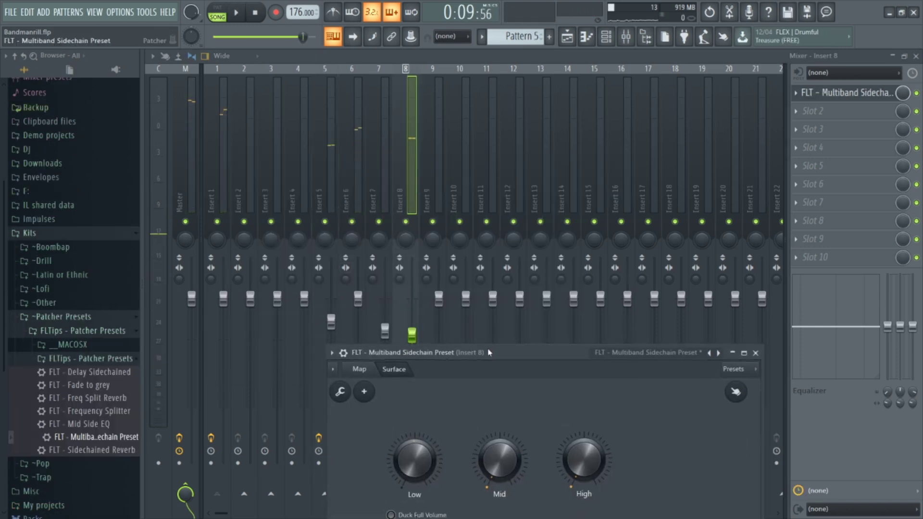
Step: Adjust the Low amount of FLT - Multiband Sidechain Preset on Insert 8
left_click_drag(489, 353, 450, 272)
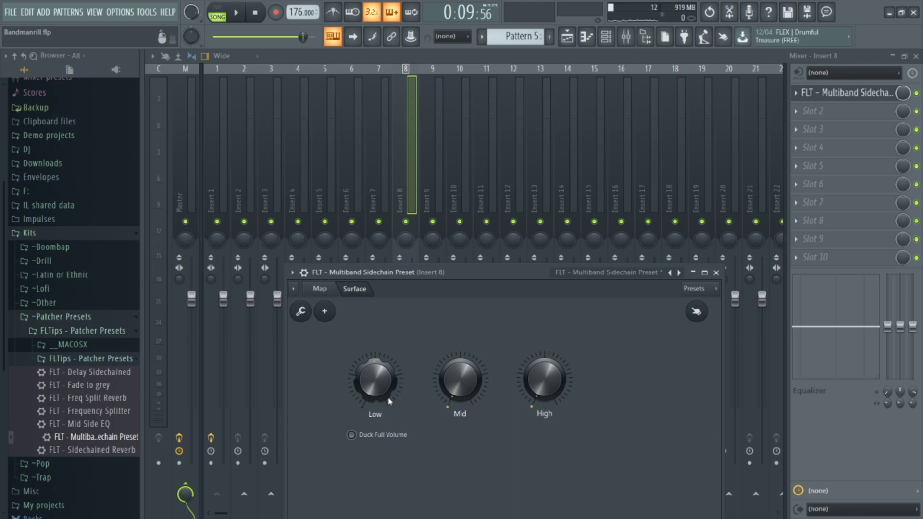
left_click_drag(410, 383, 377, 390)
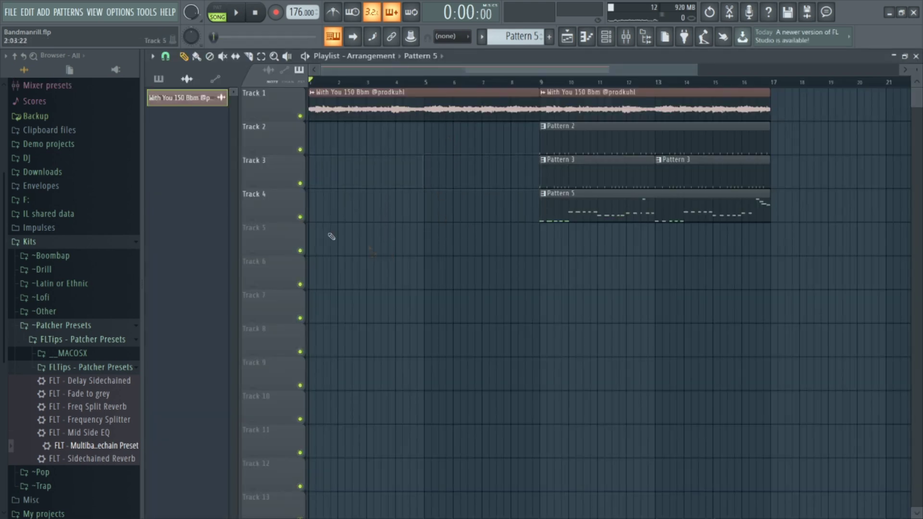
Step: Select the melody, Pattern 2, Pattern 3 and Pattern 5 clips spanning bars 9 to 17 and duplicate them three times up to bar 41
scroll(707, 83, "down", 2)
left_click(266, 59)
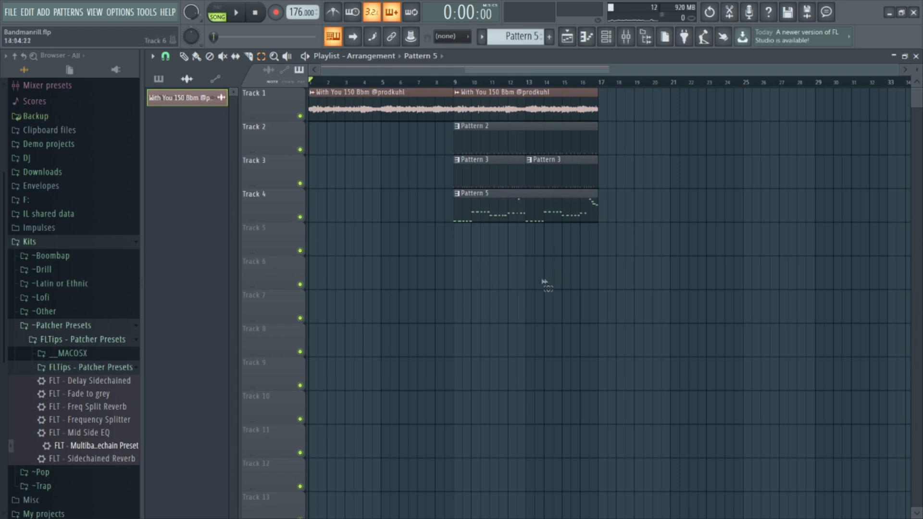
left_click_drag(433, 288, 625, 89)
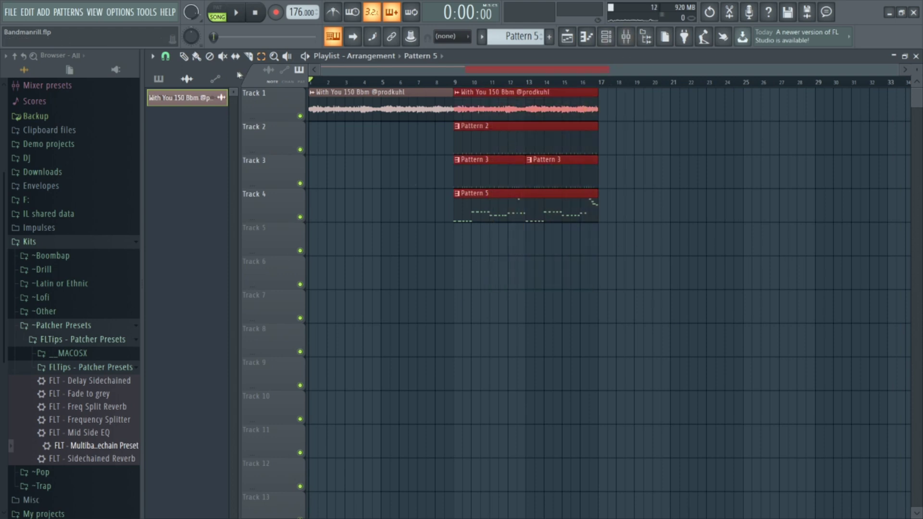
key("ctrl+b")
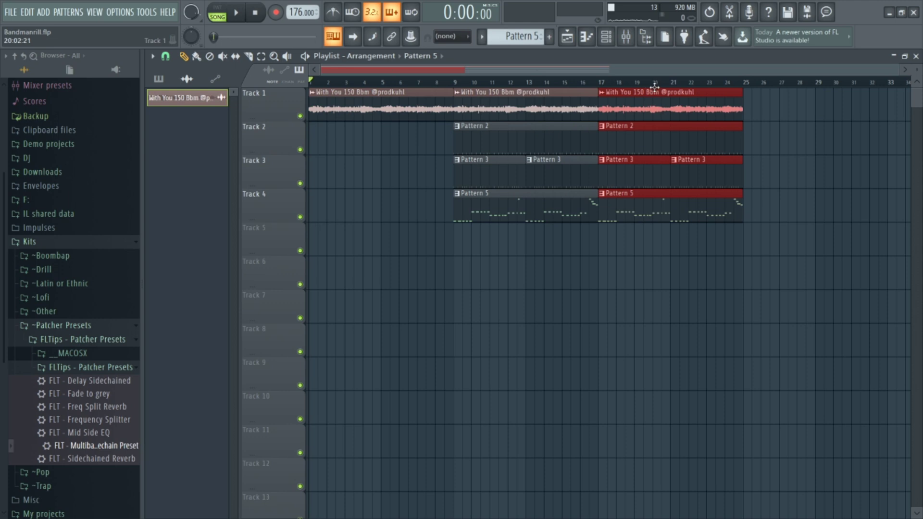
key("ctrl+b")
key("ctrl+b")
Step: Delete the two Pattern 3 clips and the Pattern 5 clip between bars 9 and 17, and play the arrangement briefly
right_click(433, 179)
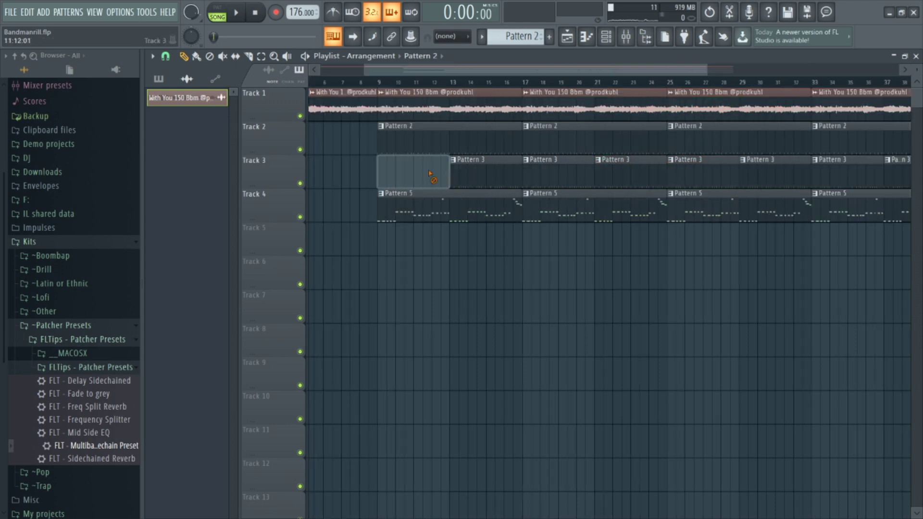
right_click(474, 177)
right_click(433, 206)
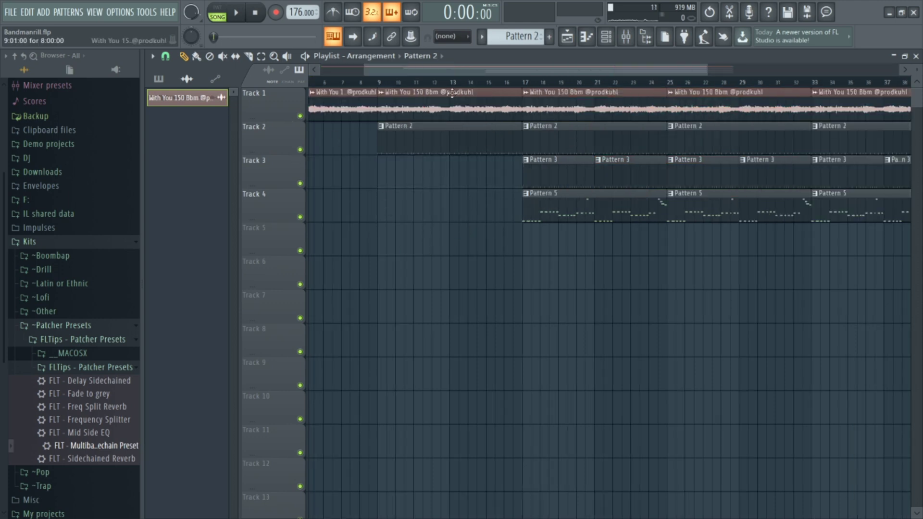
key("space")
left_click_drag(470, 67, 510, 68)
key("space")
Step: Delete the Pattern 3 clips between bars 17 and 25 and between bars 33 and 41 on Track 3
right_click(511, 183)
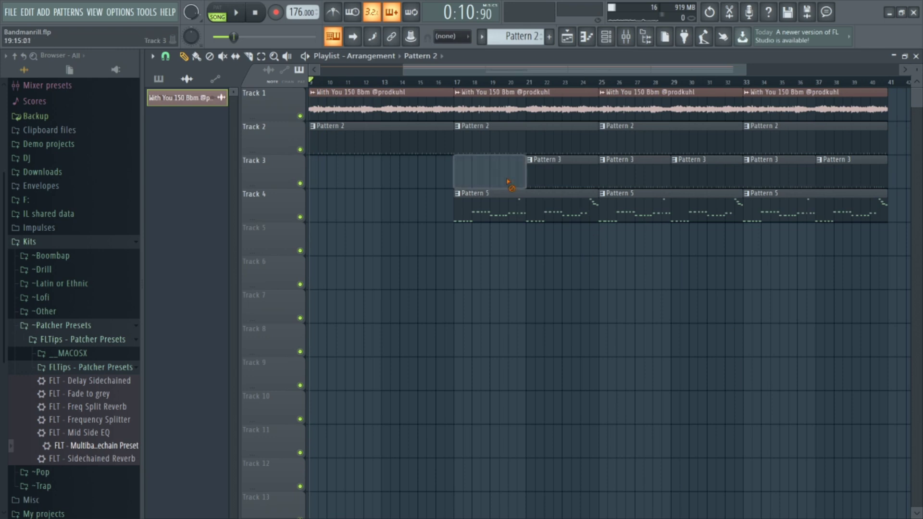
right_click(544, 173)
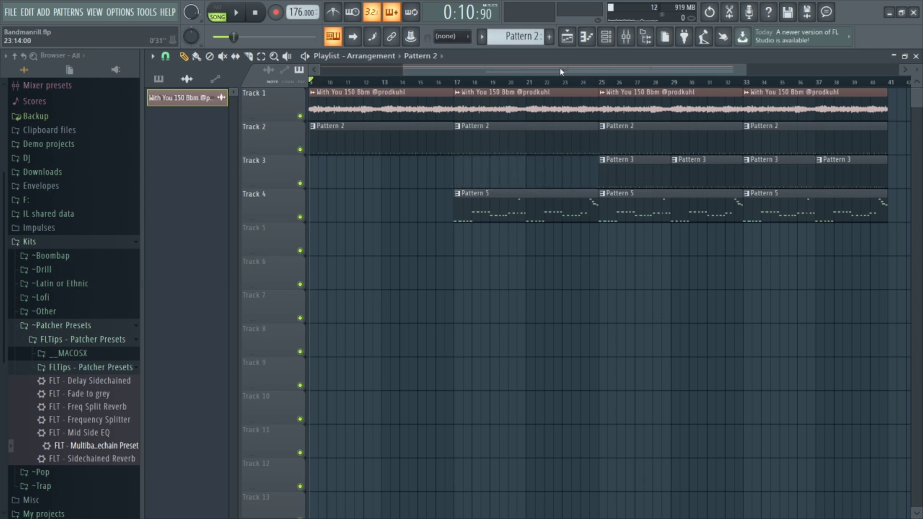
left_click_drag(560, 71, 613, 71)
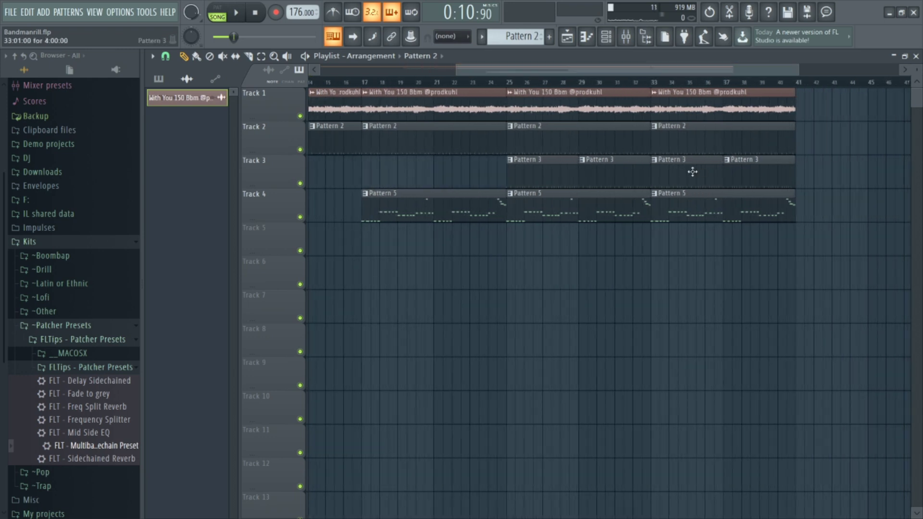
right_click(789, 181)
right_click(701, 181)
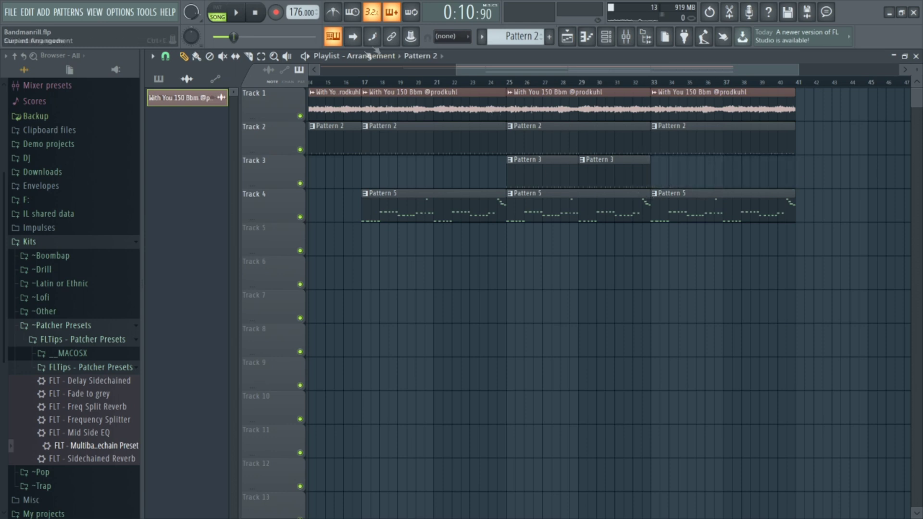
left_click_drag(456, 68, 419, 67)
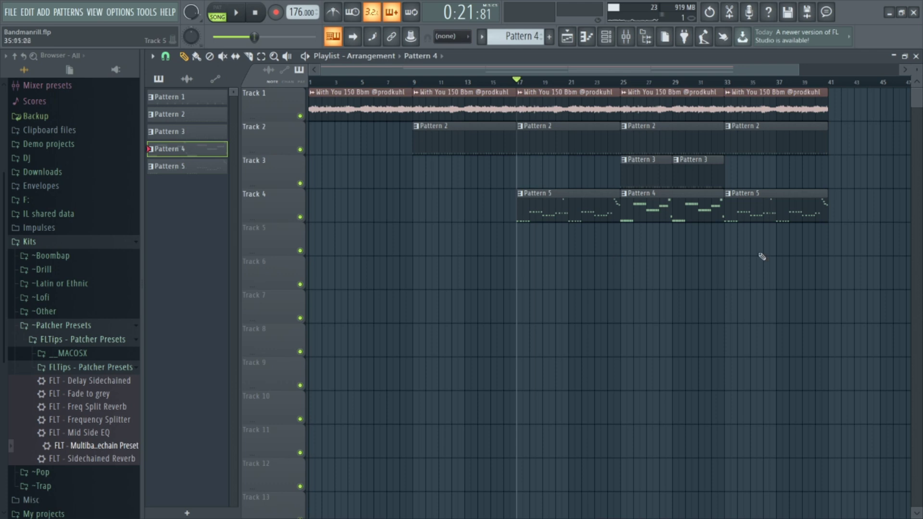